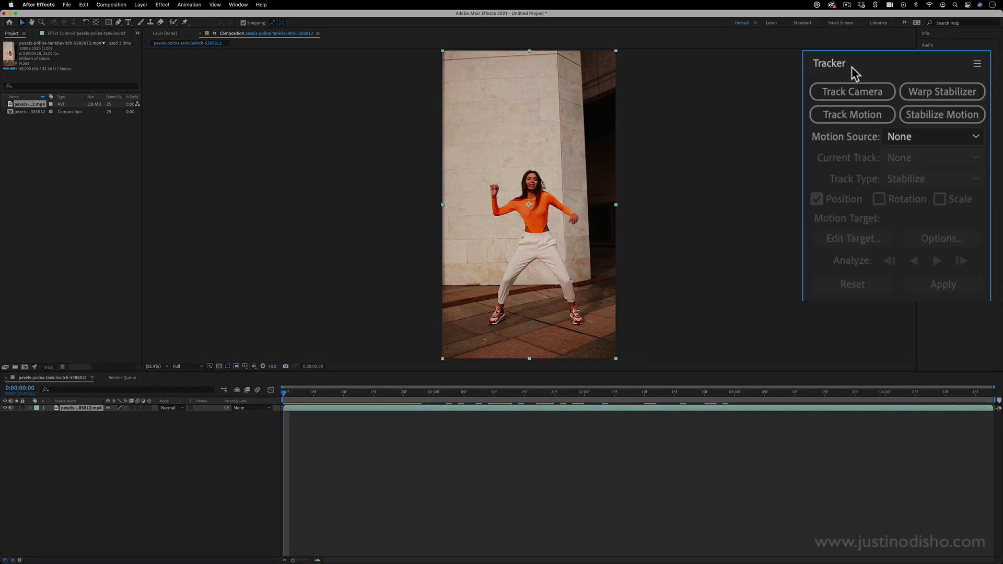
# Start a Stabilize Motion track on the dancer clip with only Position tracked.
pyautogui.click(238, 5)
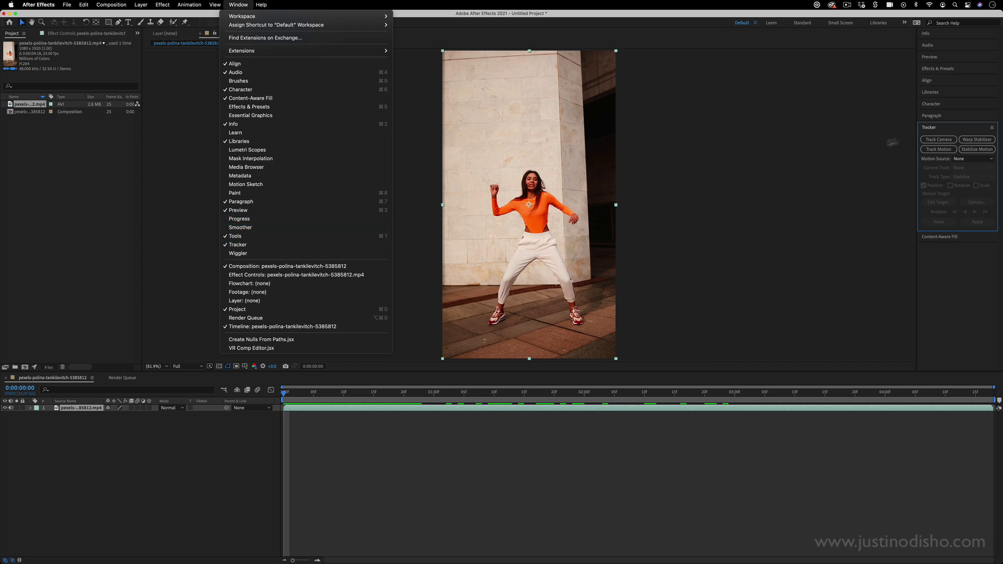
pyautogui.click(944, 131)
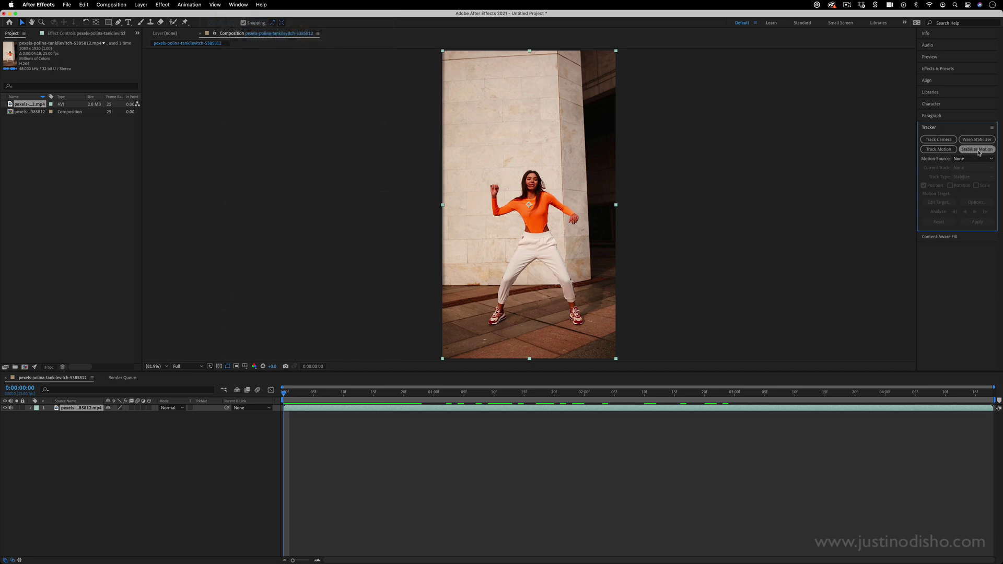
pyautogui.click(945, 123)
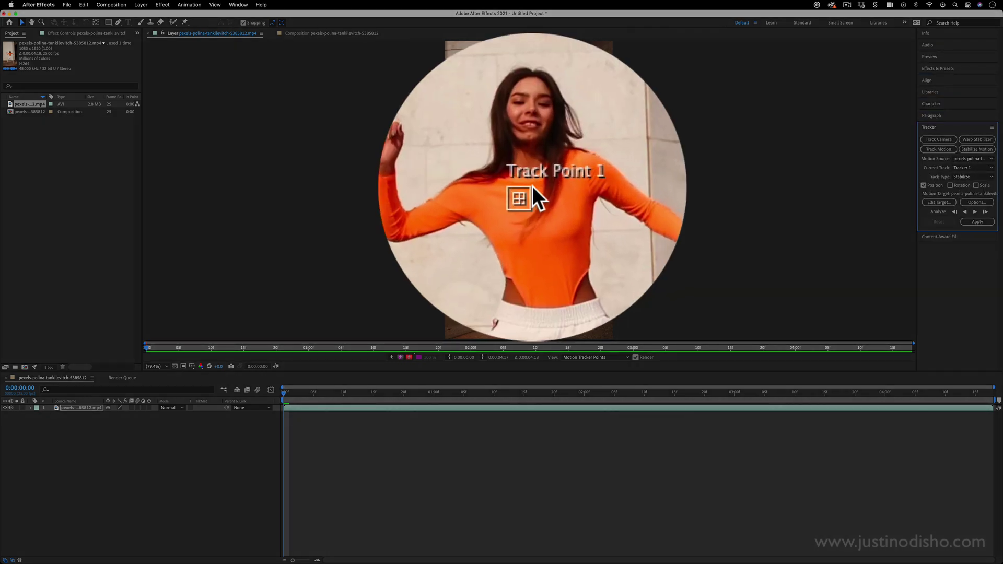
# Fit Track Point 1 around the dancer's head, sizing its feature and search regions, and keep the playhead at the clip's first frame.
pyautogui.moveTo(532, 186)
pyautogui.mouseDown()
pyautogui.moveTo(551, 170)
pyautogui.moveTo(537, 189)
pyautogui.moveTo(546, 182)
pyautogui.mouseUp()
pyautogui.moveTo(555, 147); pyautogui.dragTo(557, 146)
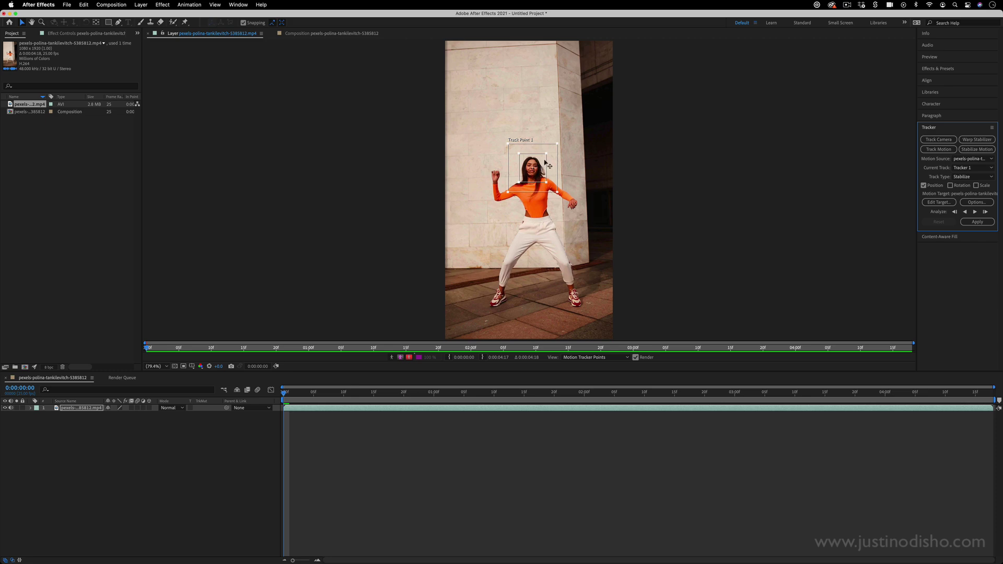
pyautogui.moveTo(547, 154); pyautogui.dragTo(508, 146)
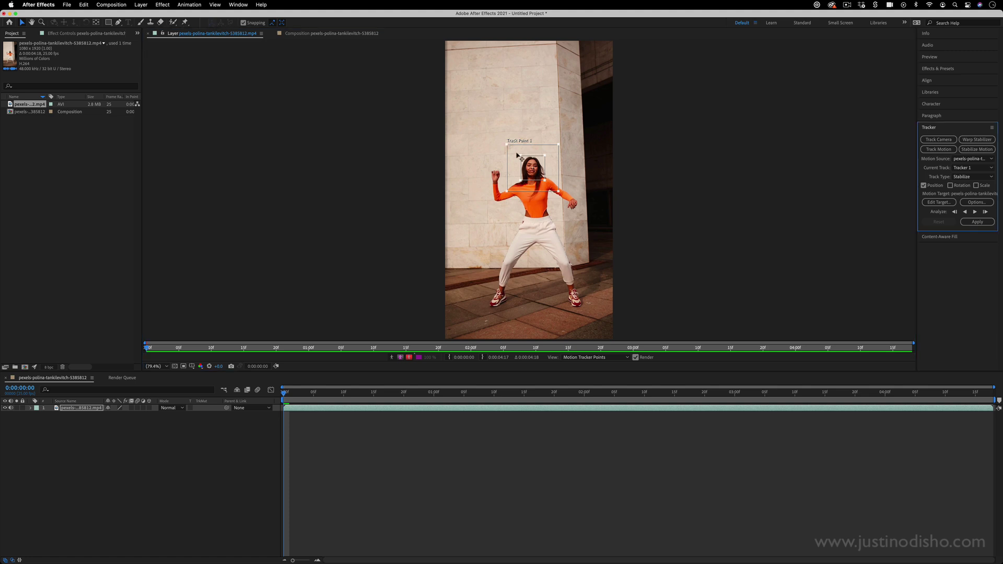
pyautogui.moveTo(521, 156); pyautogui.dragTo(540, 163)
pyautogui.moveTo(353, 393); pyautogui.dragTo(269, 396)
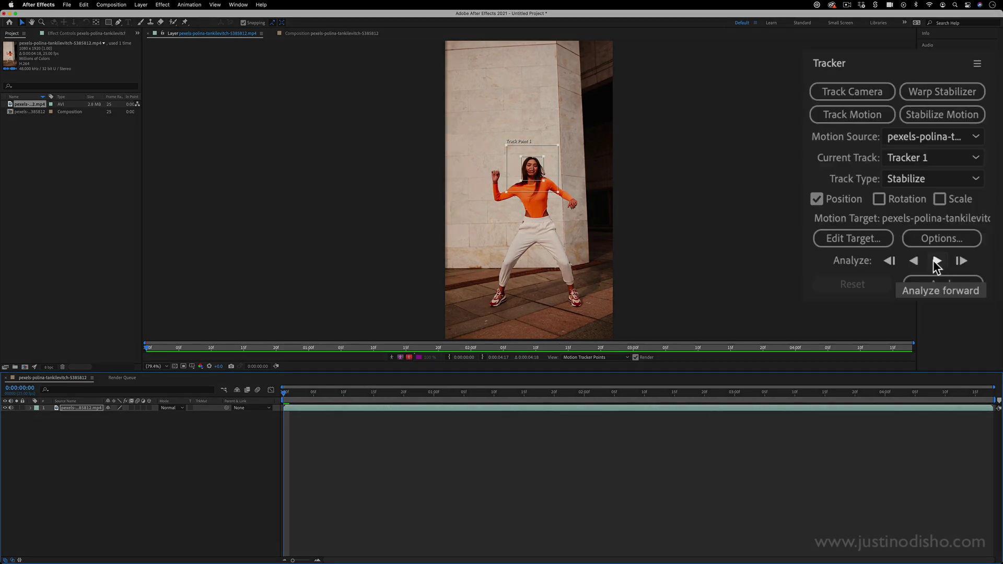
# Analyze the track forward to 0:00:02:07 and recentre the track point on the dancer's head.
pyautogui.click(975, 212)
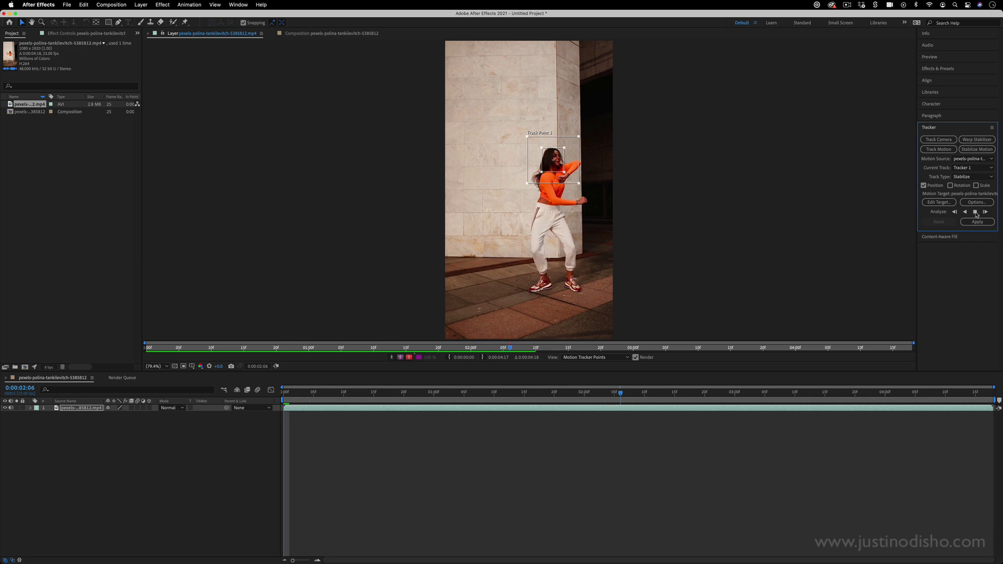
pyautogui.click(975, 212)
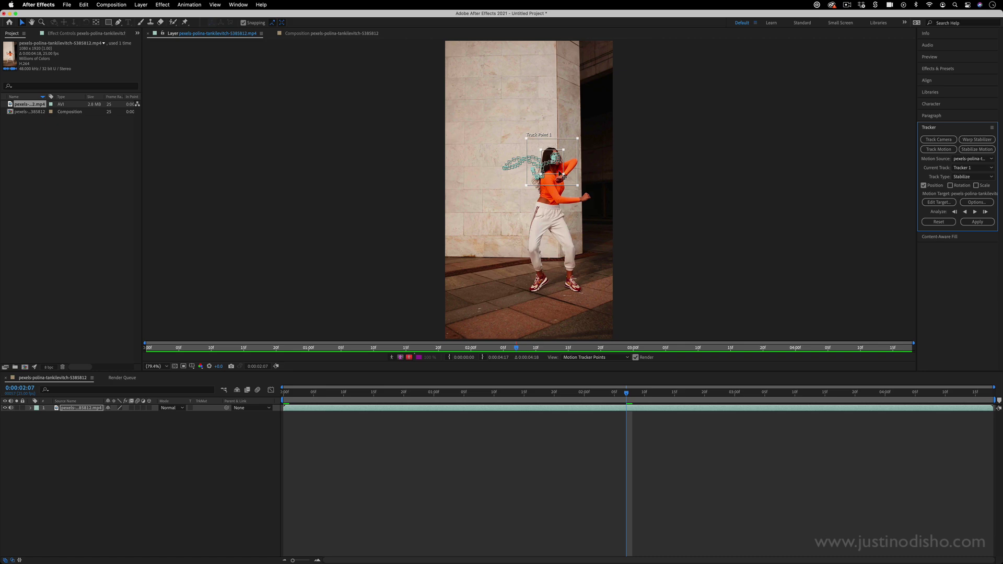
pyautogui.moveTo(560, 175); pyautogui.dragTo(561, 172)
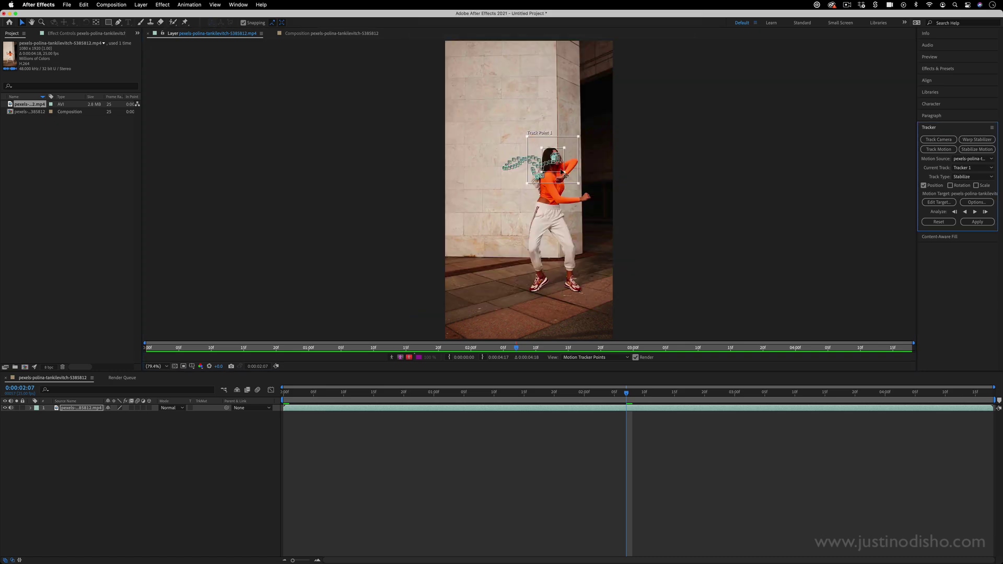
# Analyze the remaining frames forward to the end of the clip, pausing at 0:00:02:09 to check the track.
pyautogui.click(975, 211)
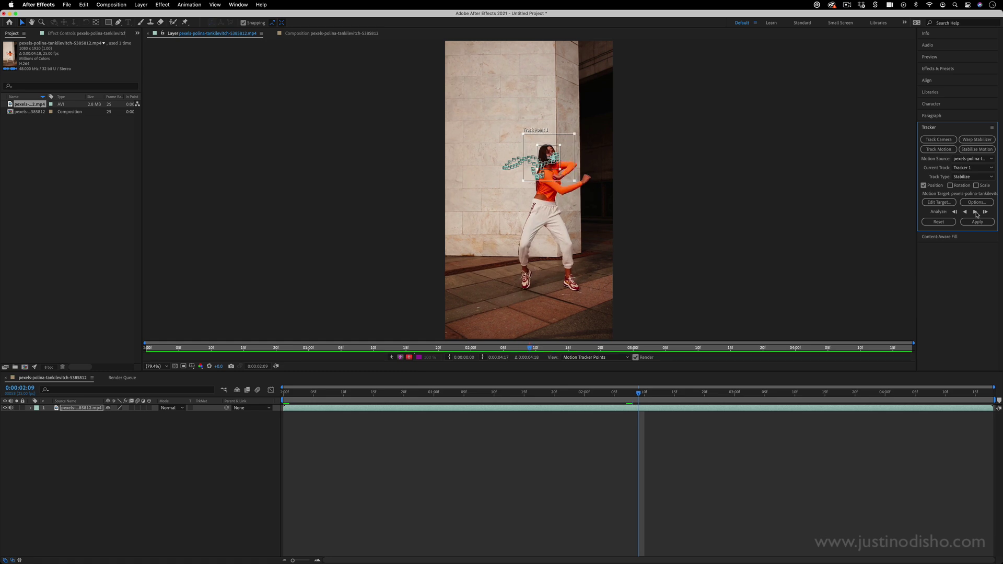
pyautogui.click(975, 212)
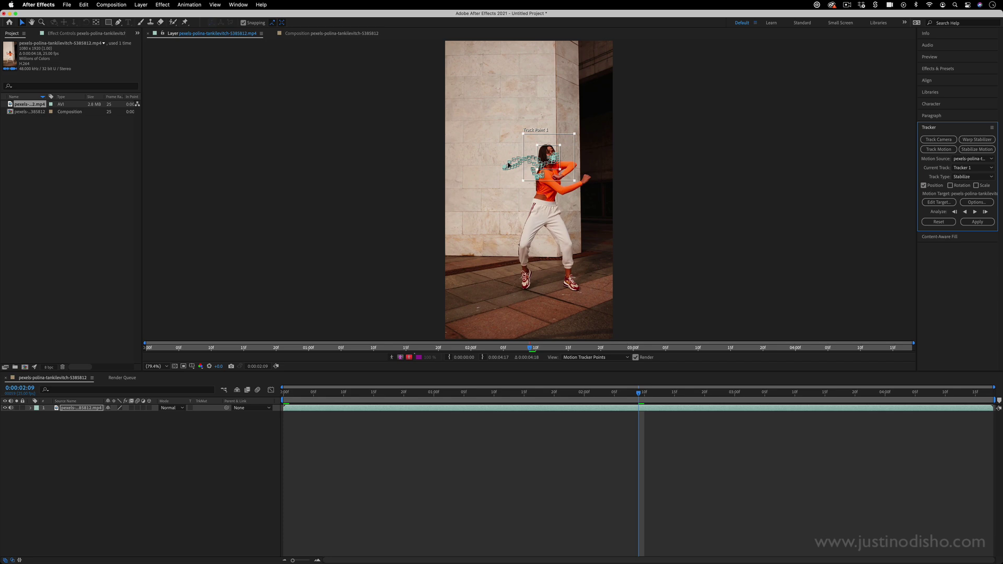
pyautogui.click(644, 165)
pyautogui.click(974, 212)
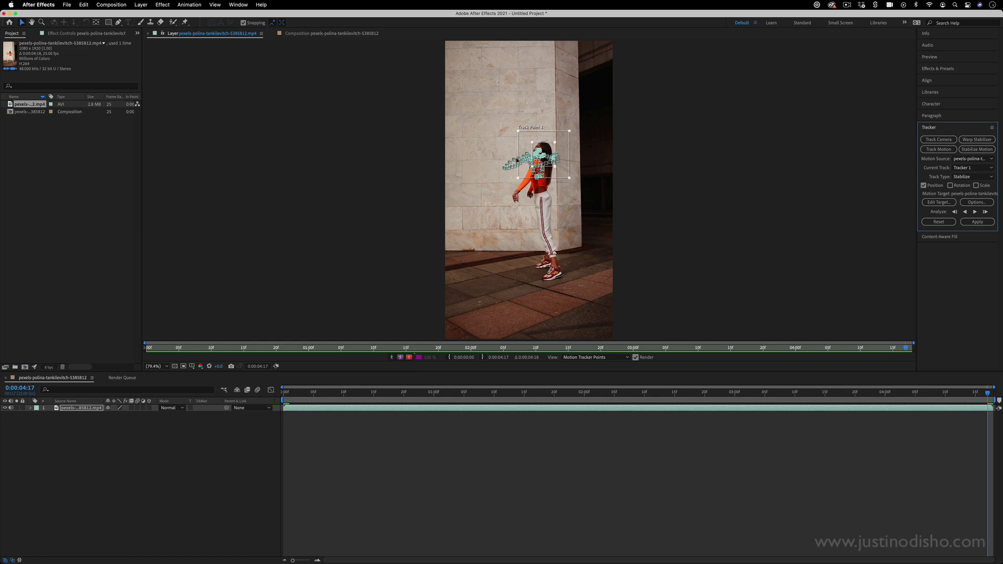
# Reveal the keyframed properties of Track Point 1 under the clip's Motion Trackers and select an early Feature Center keyframe.
pyautogui.click(249, 452)
pyautogui.click(30, 407)
pyautogui.click(37, 416)
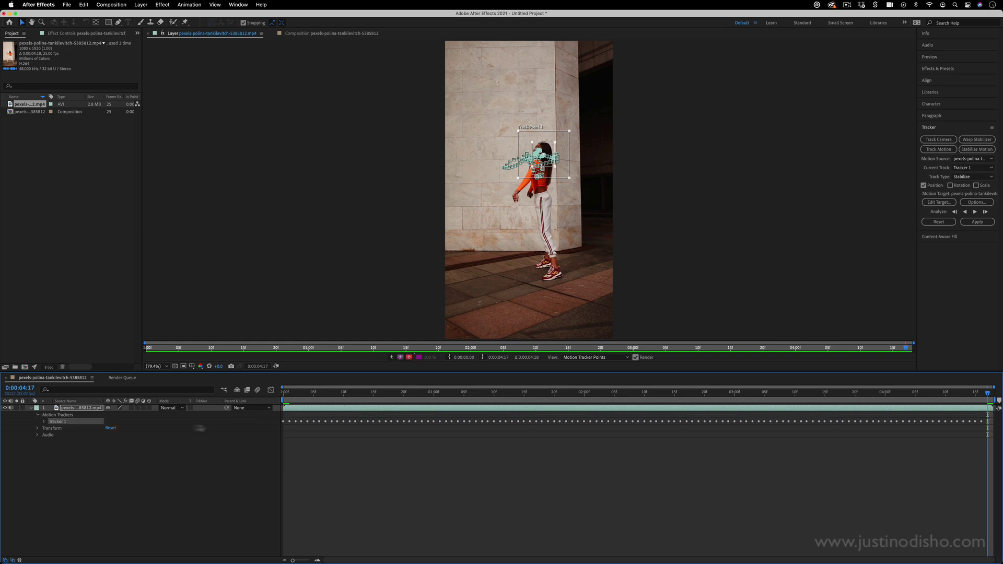
pyautogui.click(294, 425)
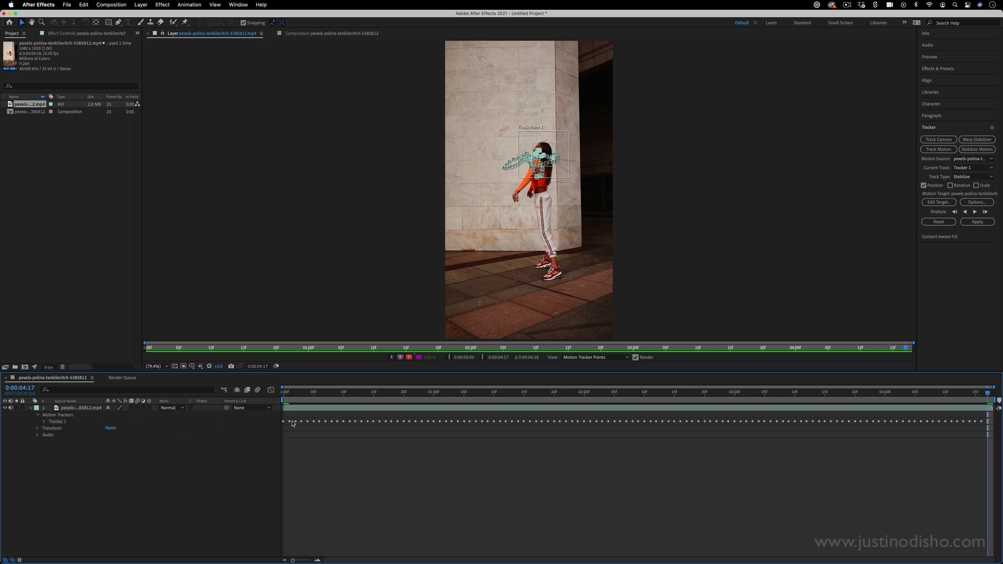
pyautogui.click(45, 422)
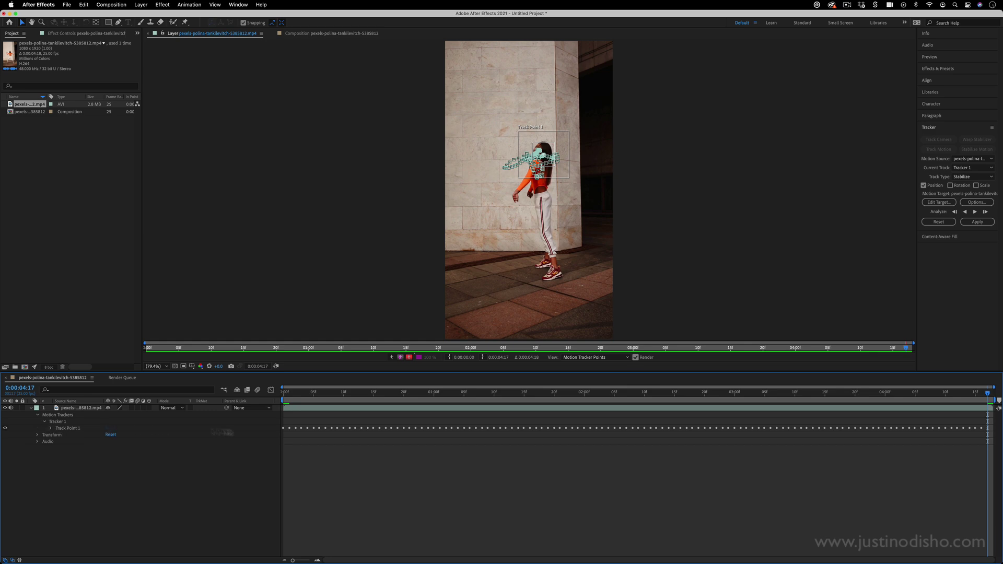
pyautogui.click(51, 428)
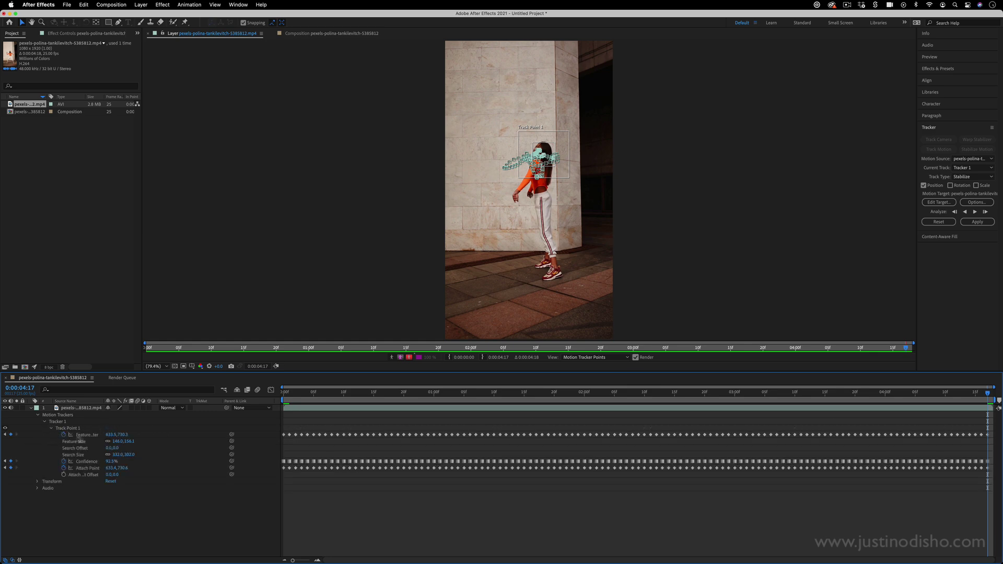
pyautogui.click(301, 434)
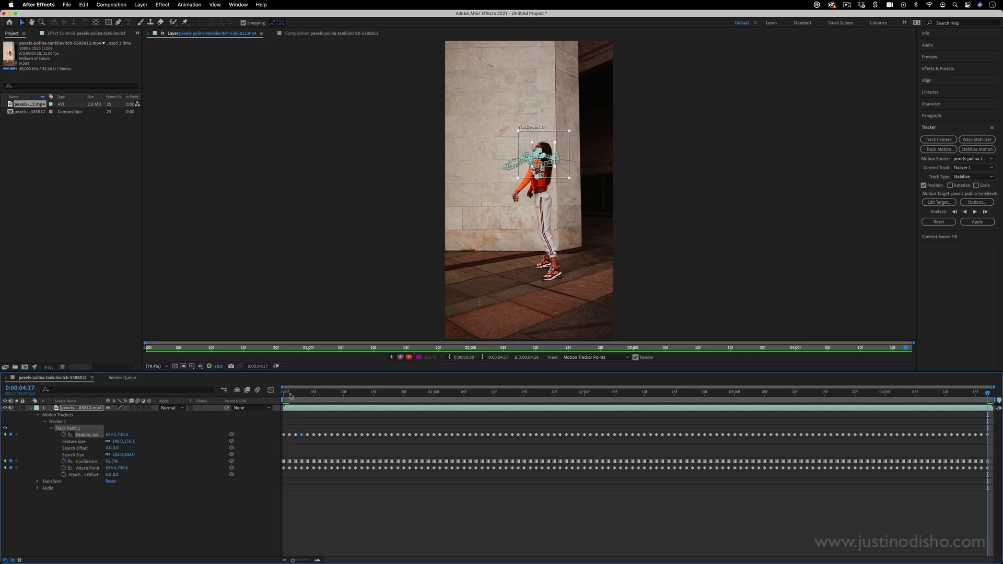
# Correct the Feature Center keyframe at 0:00:02:23 to about 498, 720 so the track point sits on the dancer's head.
pyautogui.moveTo(291, 396); pyautogui.dragTo(723, 394)
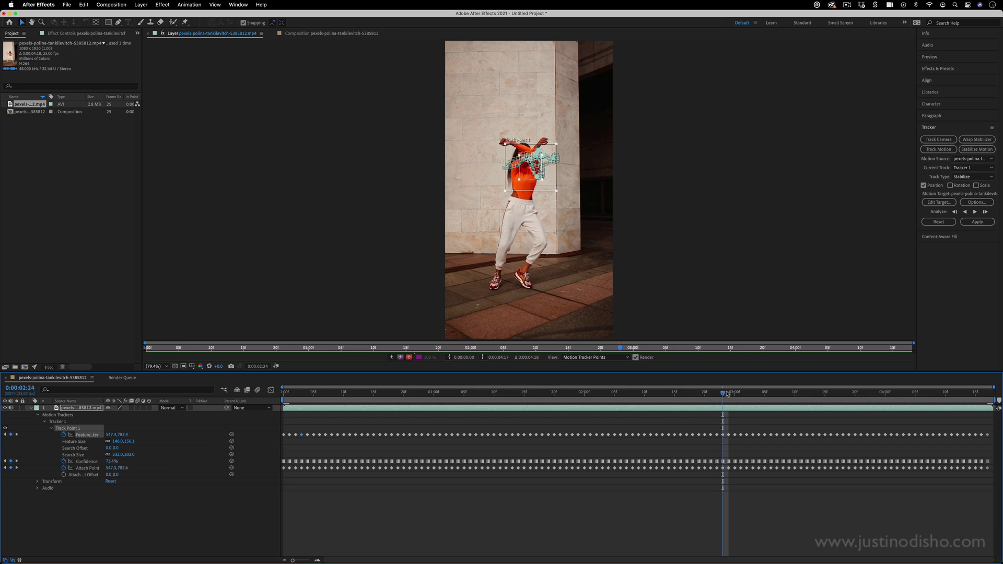
pyautogui.moveTo(723, 395)
pyautogui.mouseDown()
pyautogui.moveTo(739, 393)
pyautogui.moveTo(722, 394)
pyautogui.mouseUp()
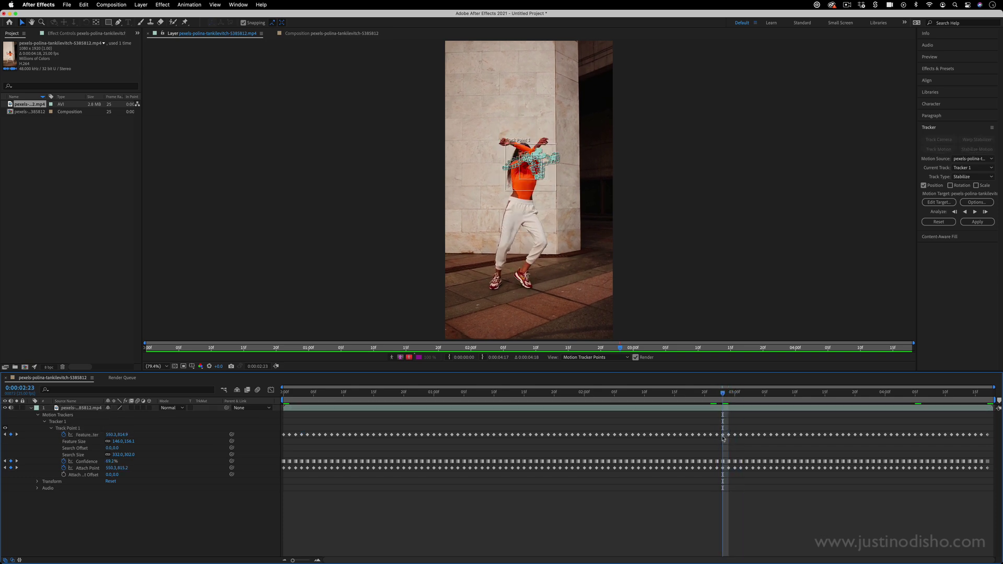
pyautogui.click(723, 435)
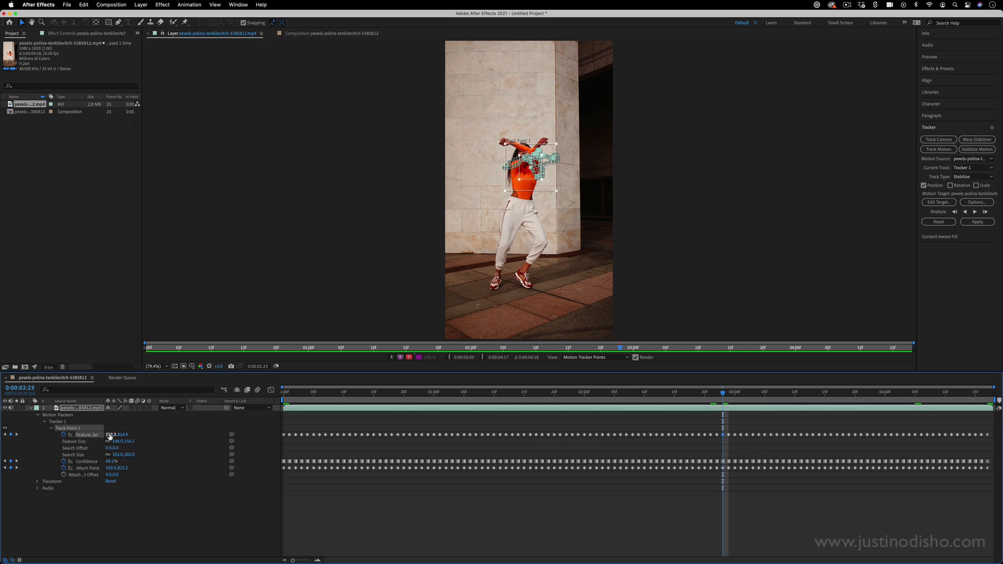
pyautogui.moveTo(110, 435); pyautogui.dragTo(85, 434)
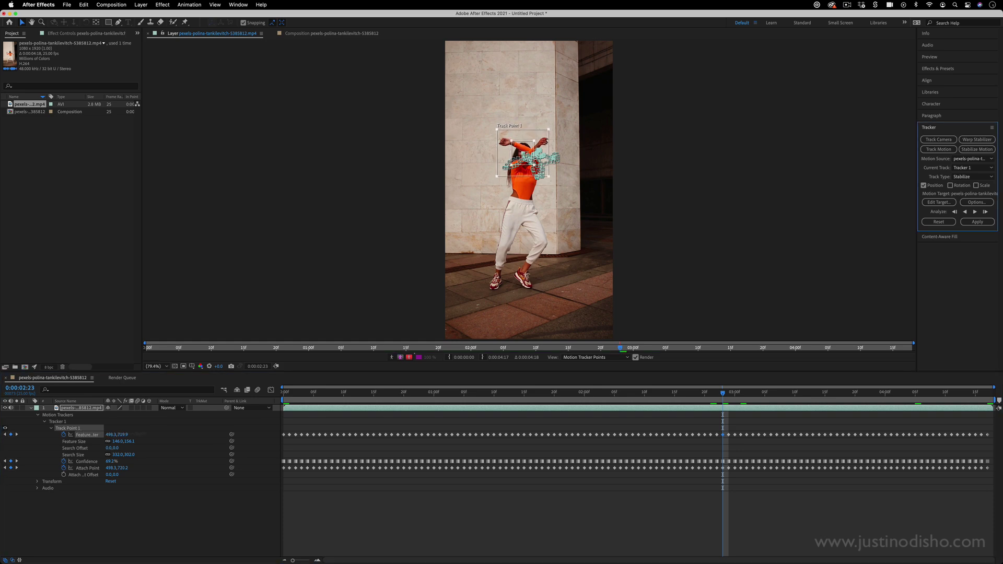
# Delete the misplaced Feature Center keyframe at 0:00:02:24 and set the track point's Feature Size width to 142.
pyautogui.click(730, 393)
pyautogui.click(730, 394)
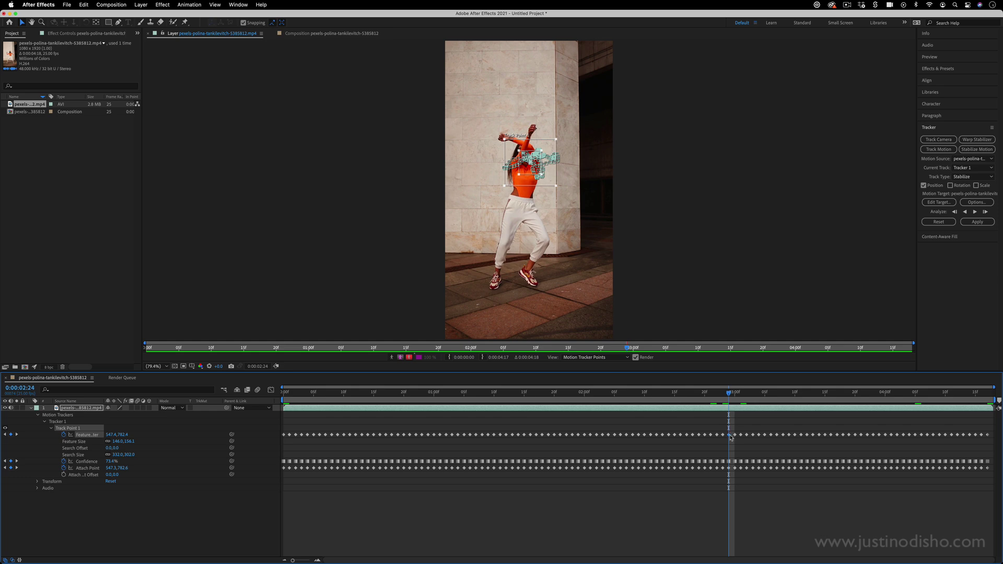
pyautogui.click(722, 394)
pyautogui.moveTo(722, 394)
pyautogui.mouseDown()
pyautogui.moveTo(753, 395)
pyautogui.moveTo(729, 398)
pyautogui.mouseUp()
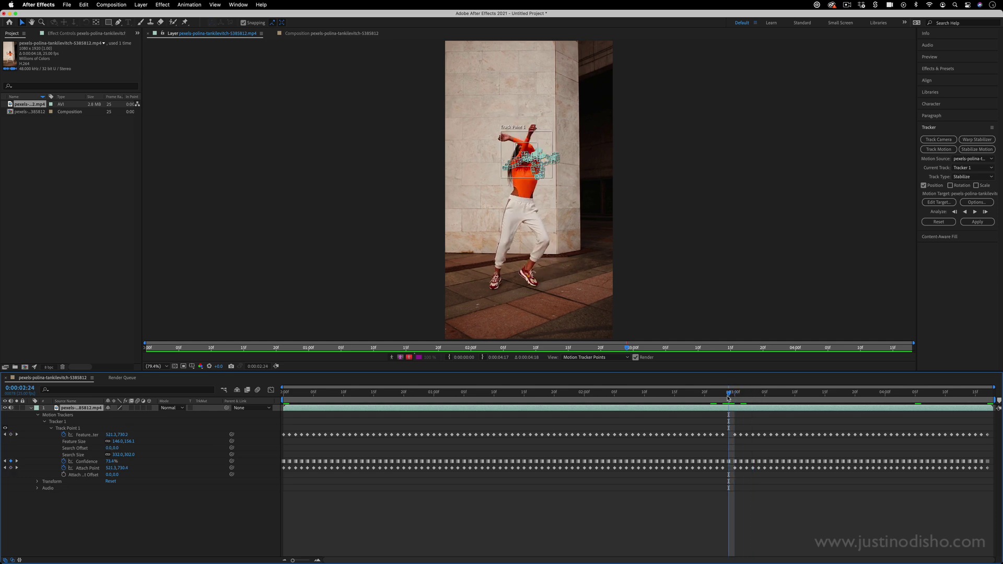
pyautogui.moveTo(118, 442); pyautogui.dragTo(117, 442)
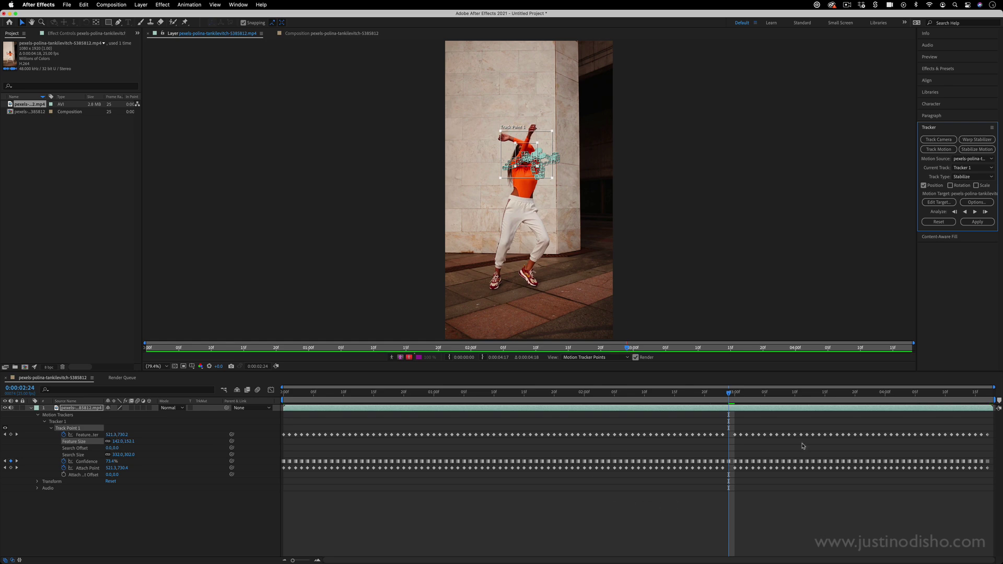
# Apply the stabilization track to the clip in X and Y dimensions and collapse the layer's properties.
pyautogui.click(977, 222)
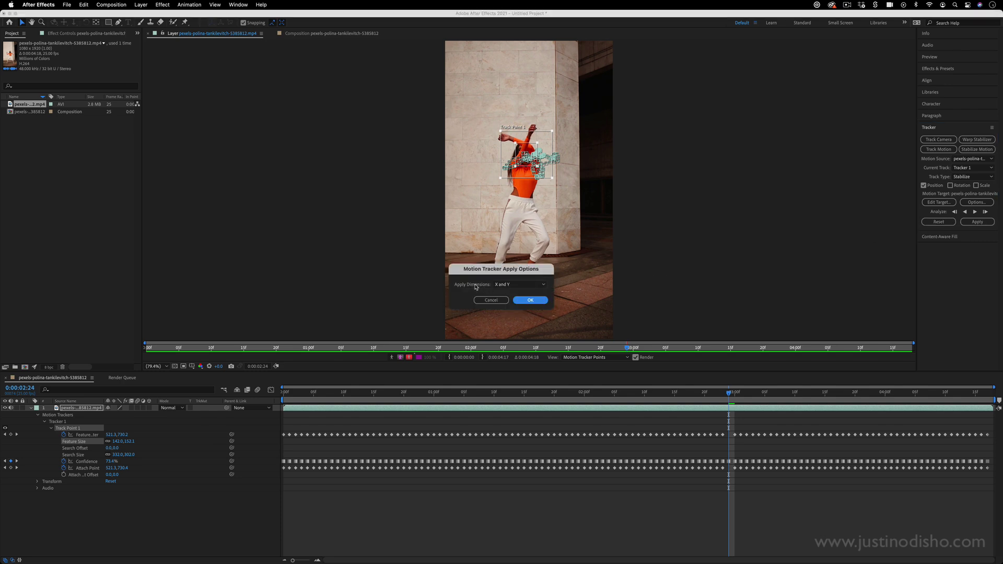
pyautogui.click(530, 301)
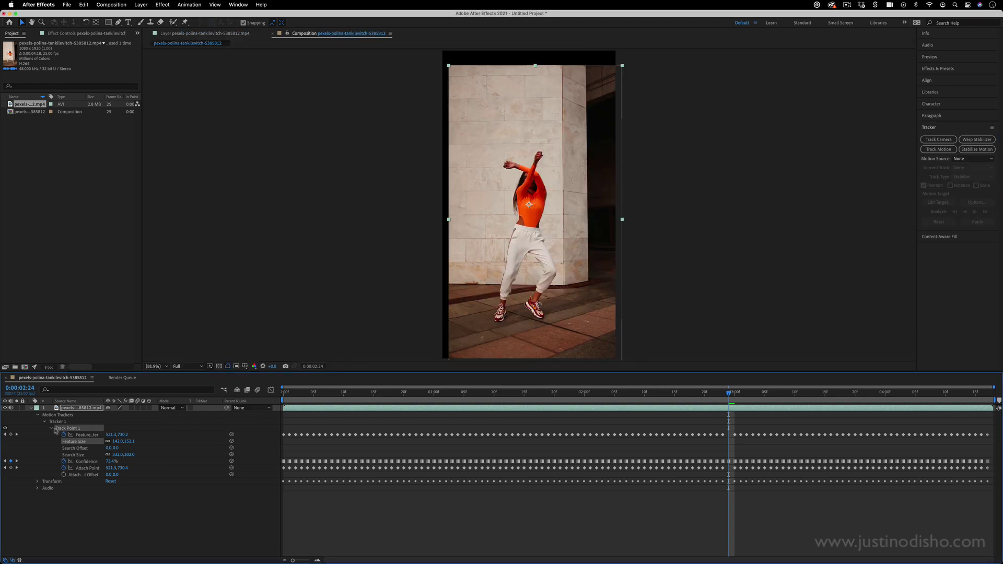
pyautogui.click(31, 409)
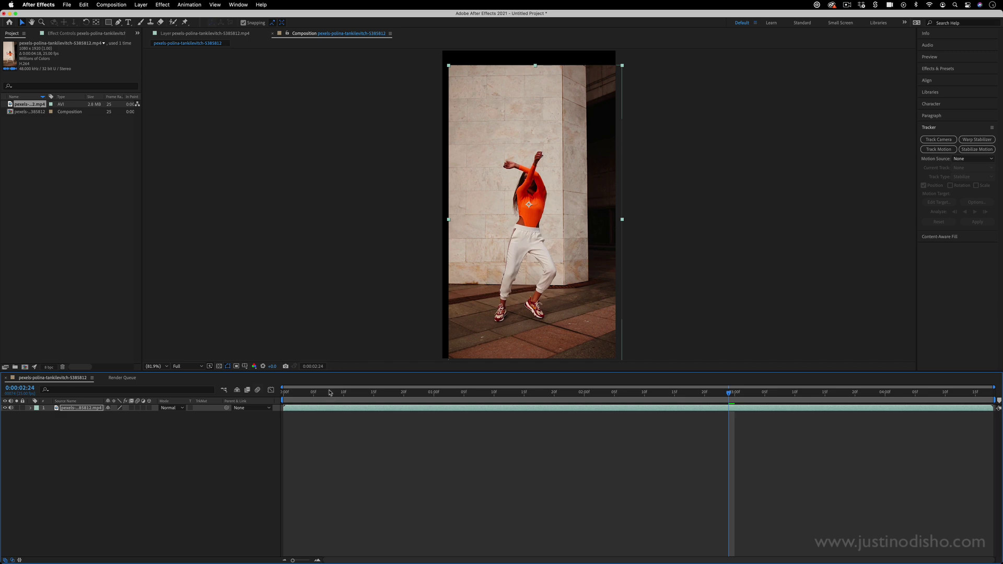
# Play the stabilized composition from the first frame to check how the footage shifts around the dancer's head.
pyautogui.click(288, 395)
pyautogui.click(283, 396)
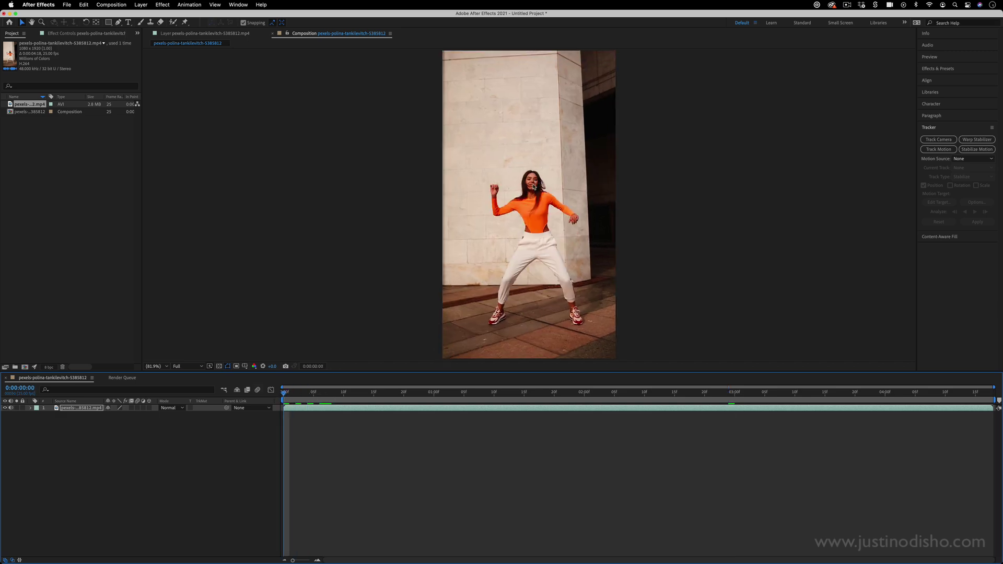
pyautogui.press('space')
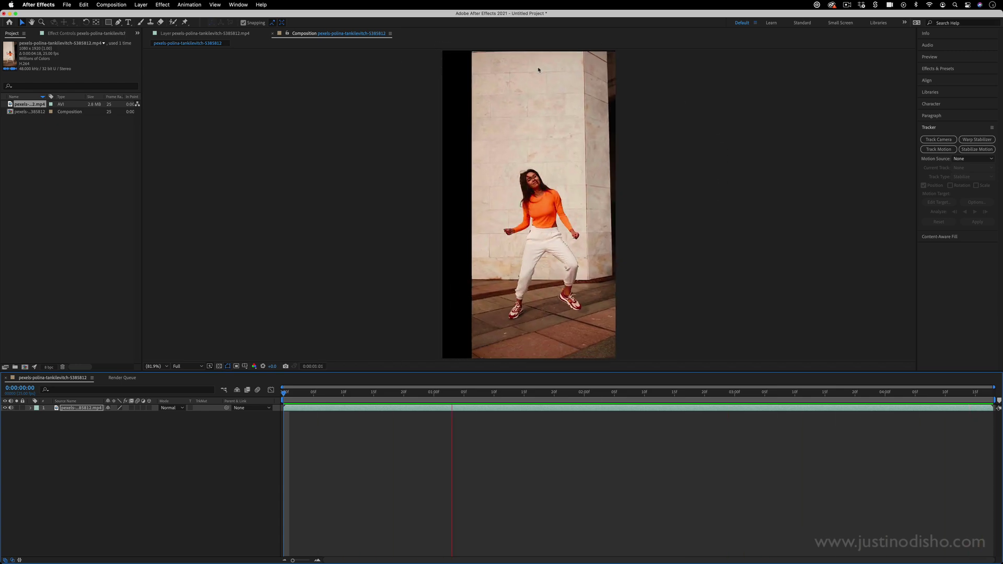
pyautogui.press('space')
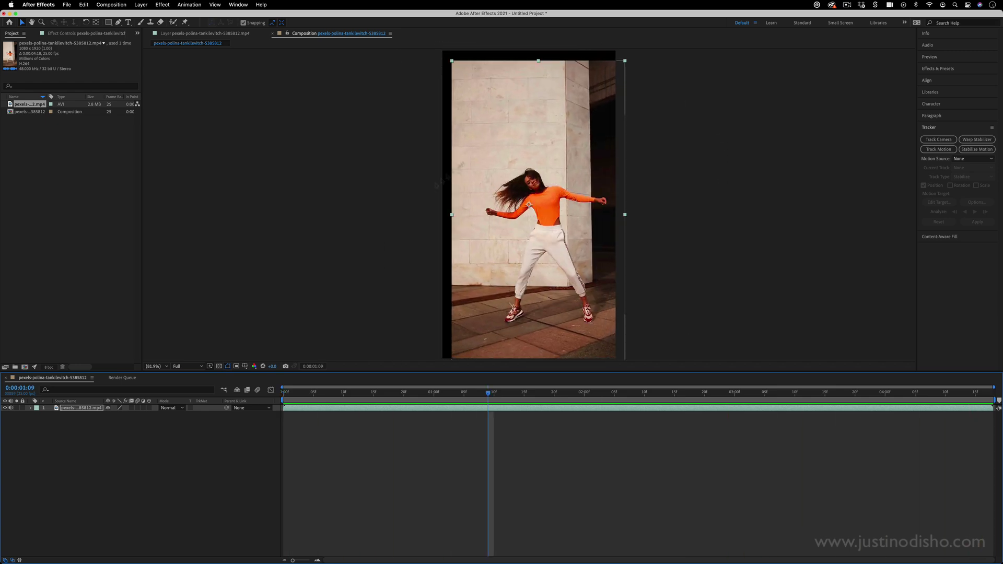
# Scale the stabilized layer to about 139% and set its Position to about 447, 864 to cover the black edge at 0:00:01:04.
pyautogui.click(30, 409)
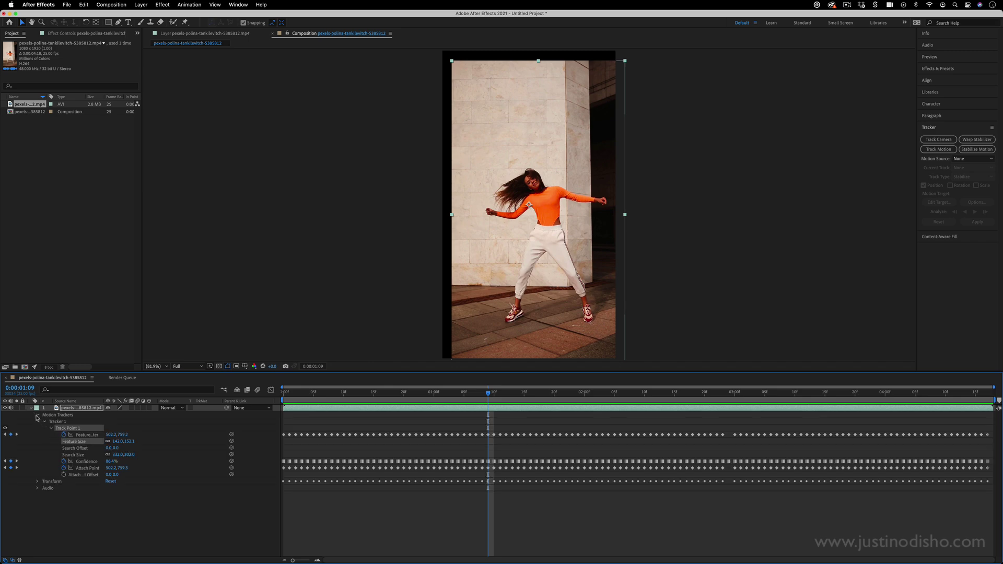
pyautogui.click(38, 415)
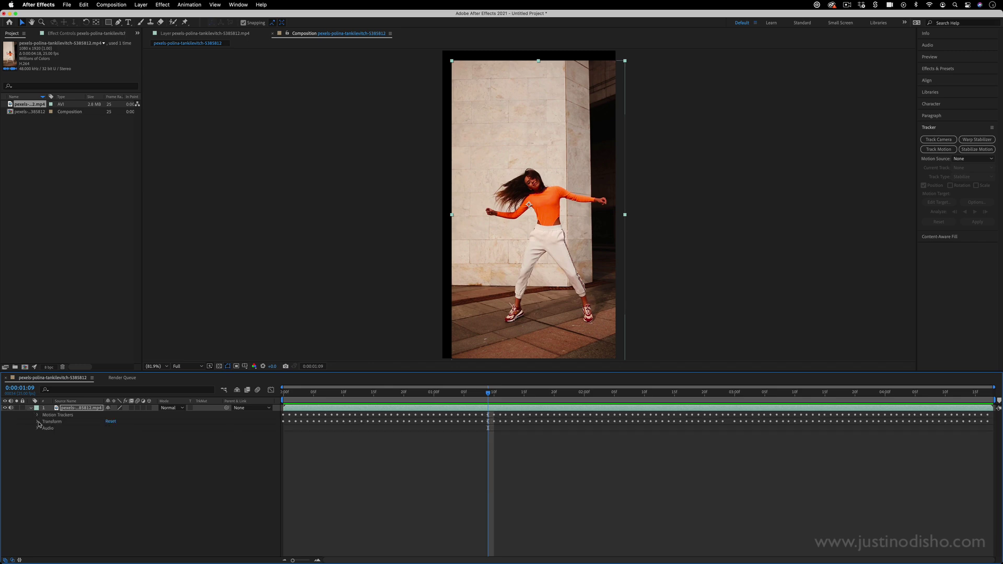
pyautogui.click(38, 421)
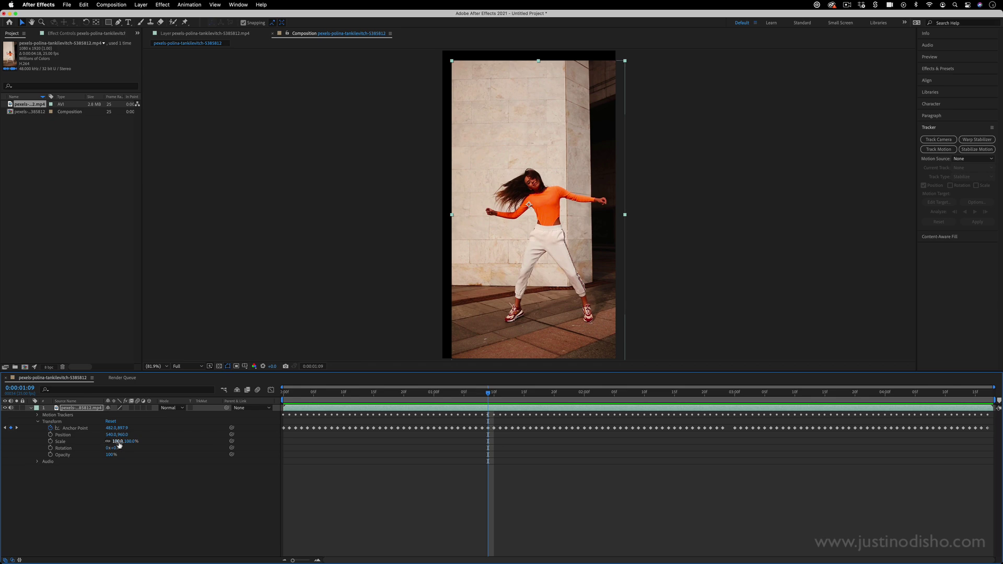
pyautogui.moveTo(119, 445); pyautogui.dragTo(128, 442)
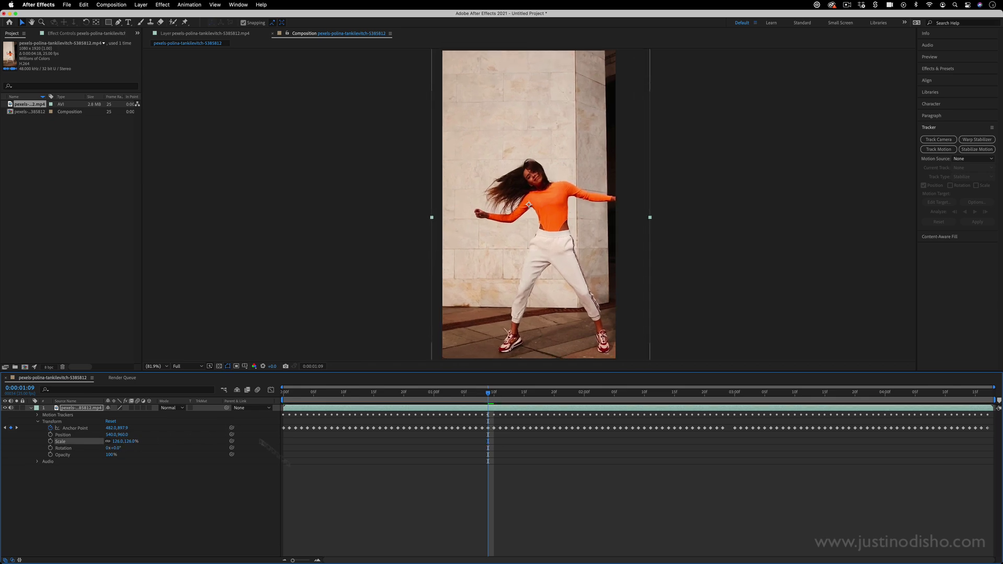
pyautogui.moveTo(324, 393); pyautogui.dragTo(457, 402)
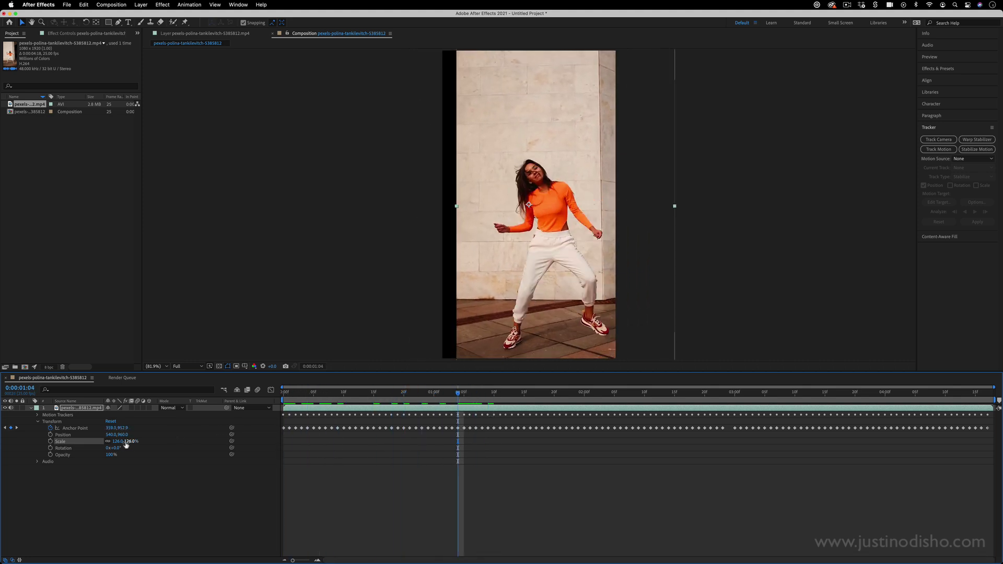
pyautogui.moveTo(119, 445); pyautogui.dragTo(99, 434)
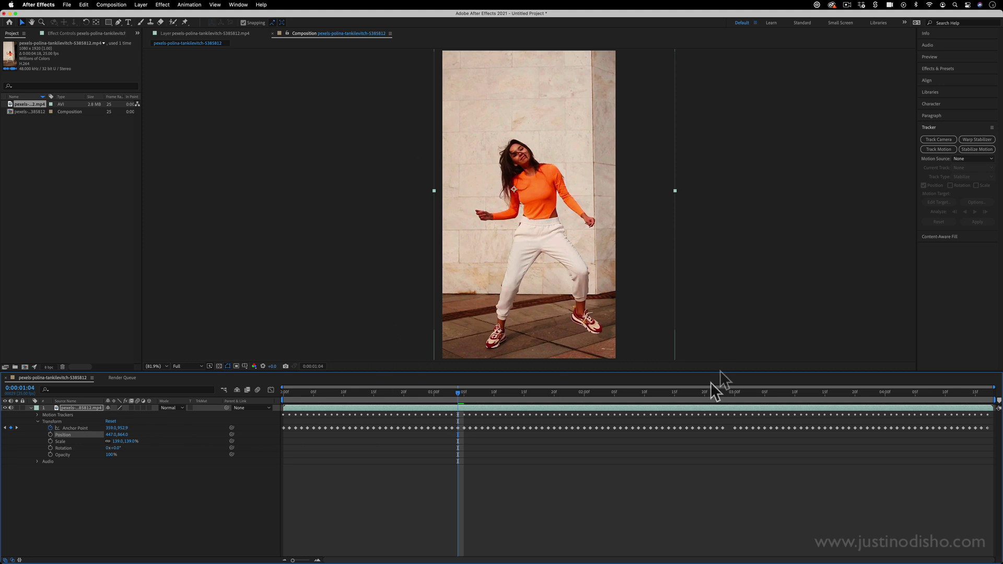
# Check other frames for black edges, refine the layer to 169% Scale and Position 564, 582, and play the result from the first frame.
pyautogui.click(160, 367)
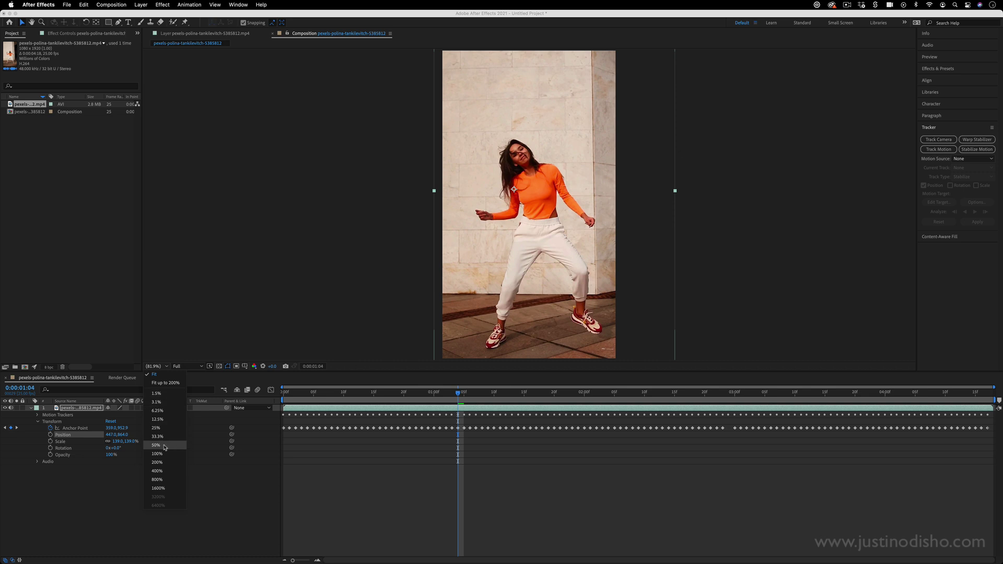
pyautogui.click(165, 445)
pyautogui.moveTo(464, 395); pyautogui.dragTo(542, 399)
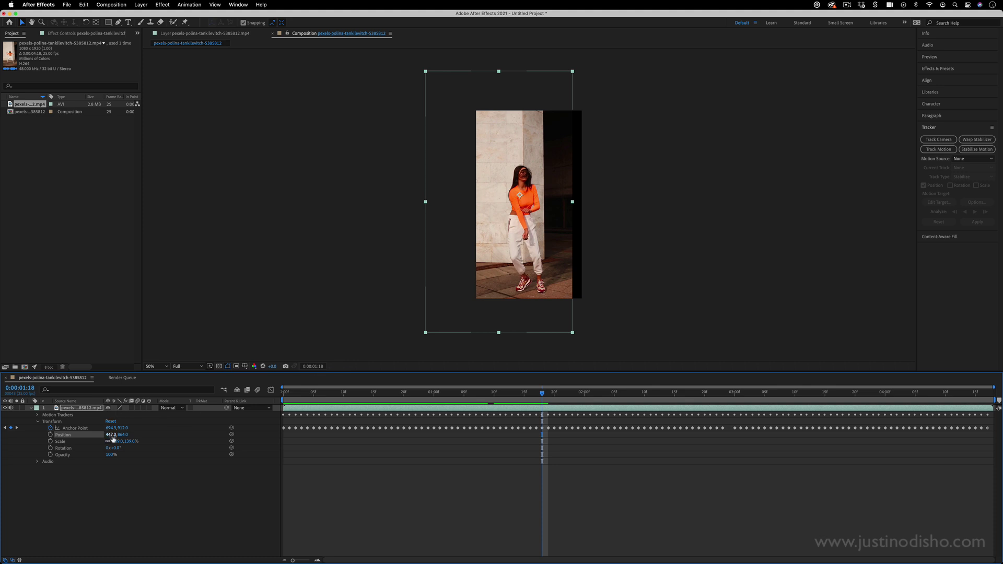
pyautogui.moveTo(117, 441); pyautogui.dragTo(82, 433)
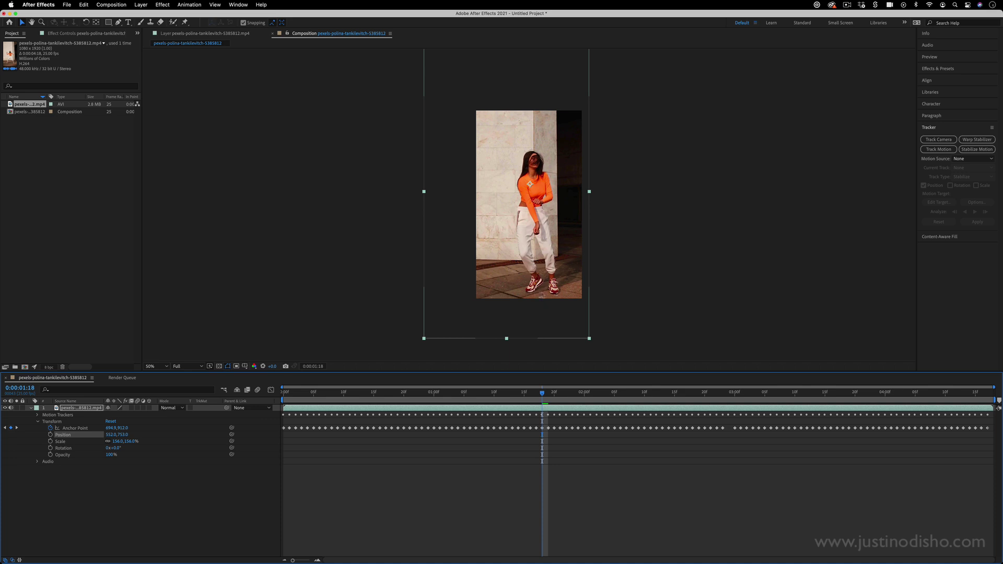
pyautogui.moveTo(529, 396); pyautogui.dragTo(469, 396)
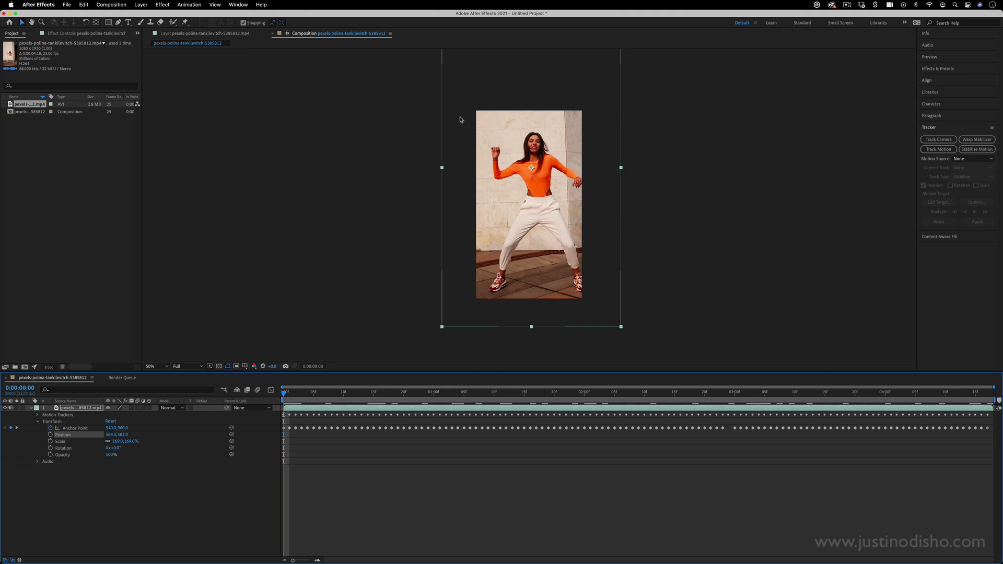
pyautogui.press('space')
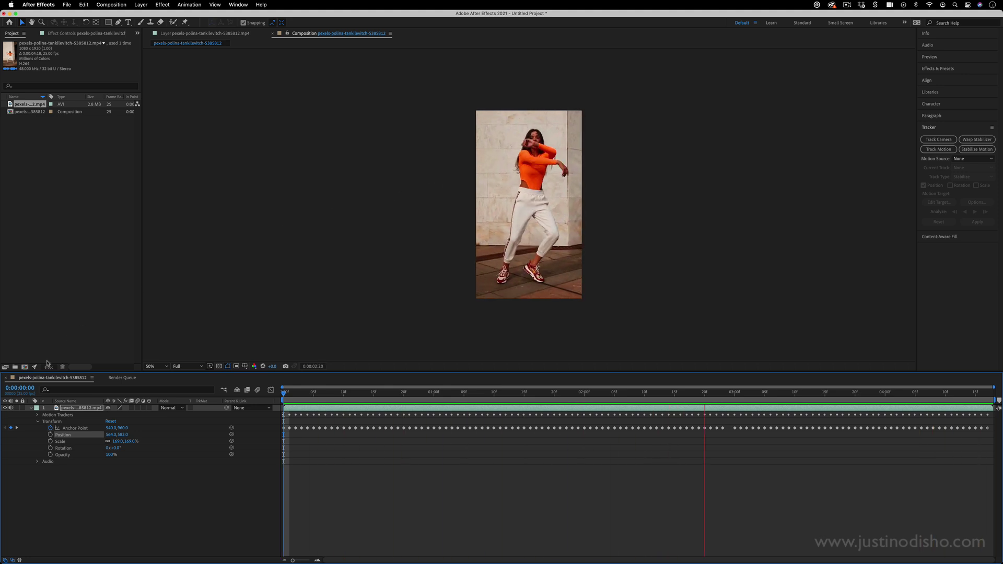
pyautogui.press('space')
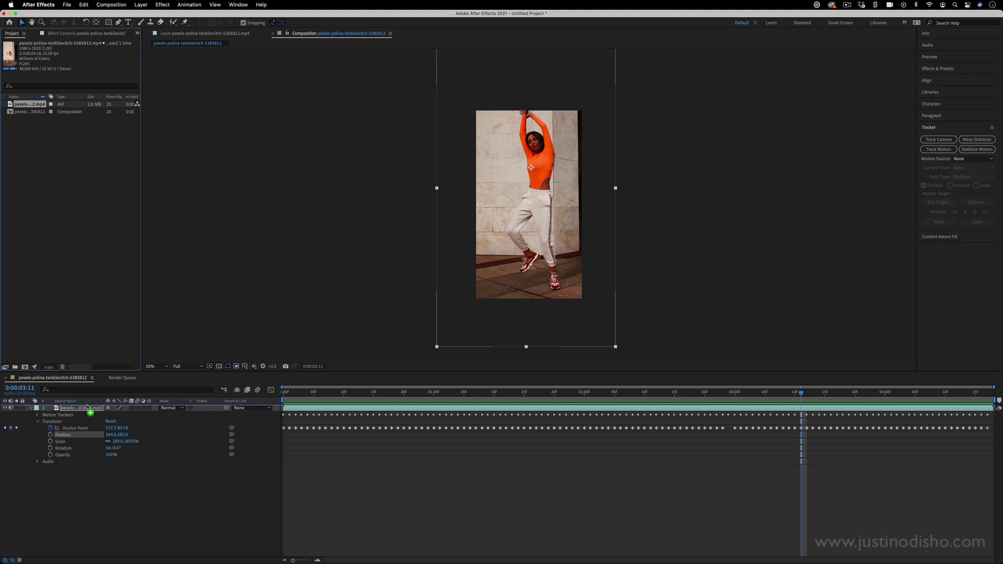
# Add the original dancer clip as a layer above the stabilized one and play it from the first frame.
pyautogui.moveTo(88, 405); pyautogui.dragTo(88, 406)
pyautogui.moveTo(314, 394); pyautogui.dragTo(133, 398)
pyautogui.press('space')
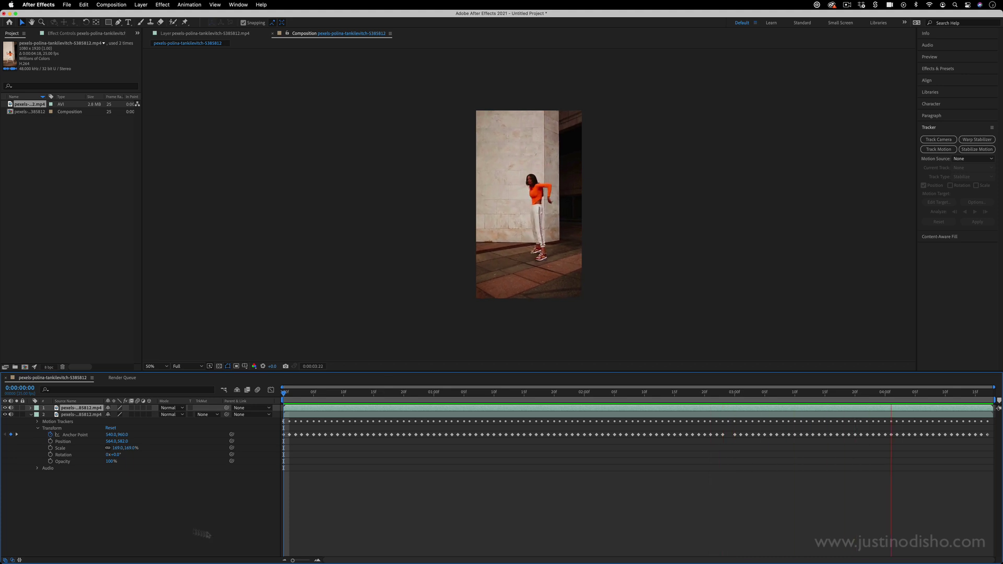
pyautogui.press('space')
# Hide the original clip's layer and play the stabilized version from the first frame to compare the two.
pyautogui.moveTo(300, 401); pyautogui.dragTo(282, 402)
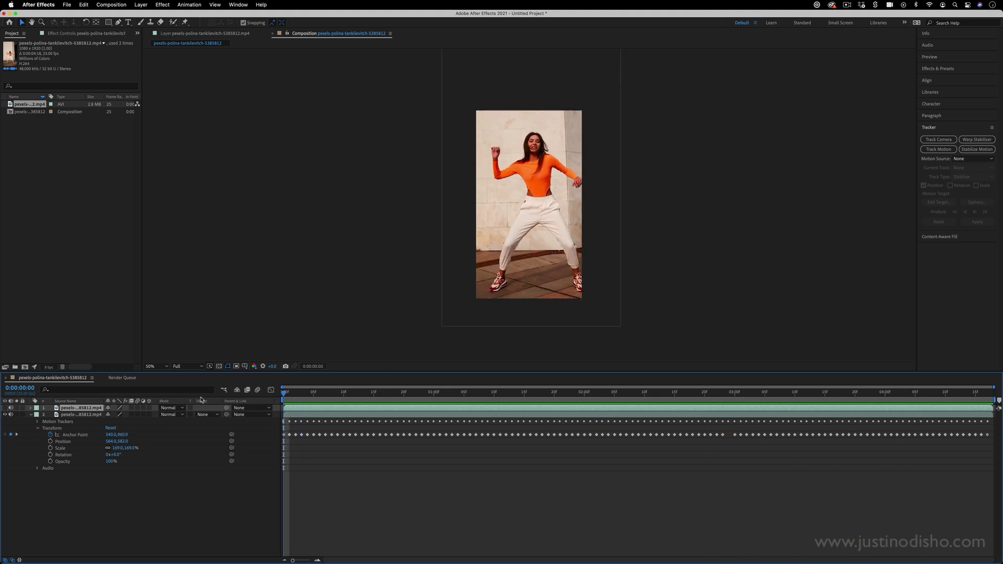
pyautogui.press('space')
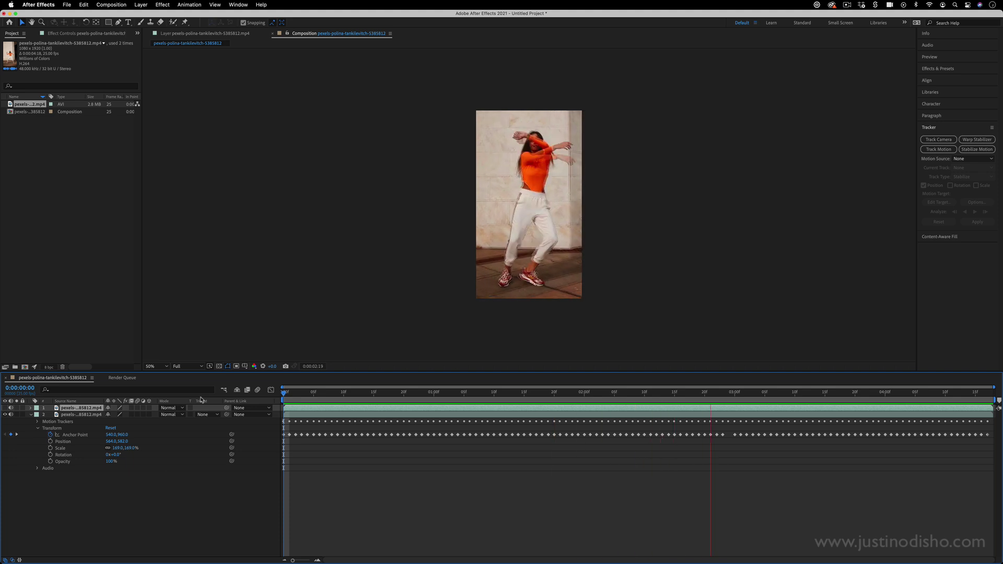
pyautogui.press('space')
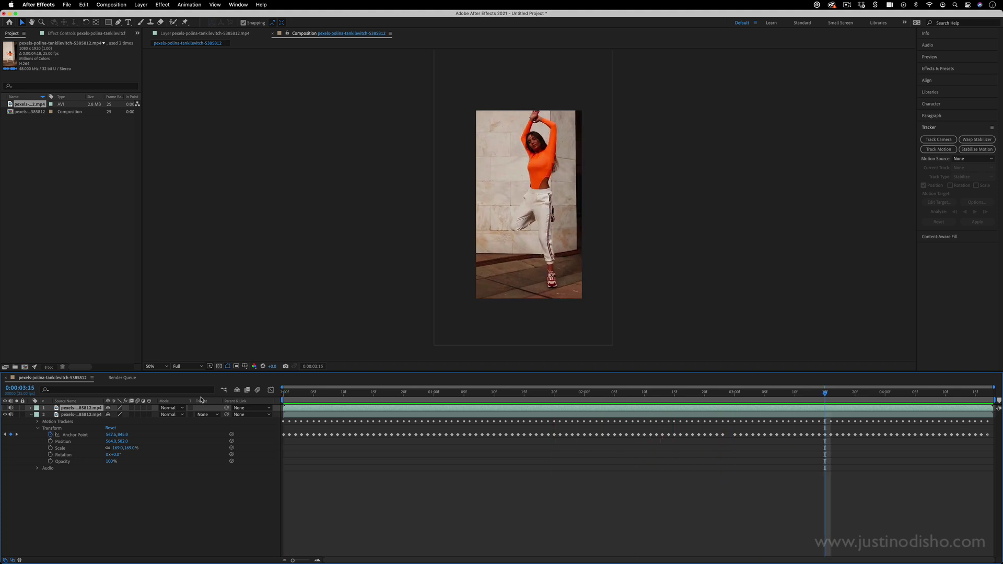